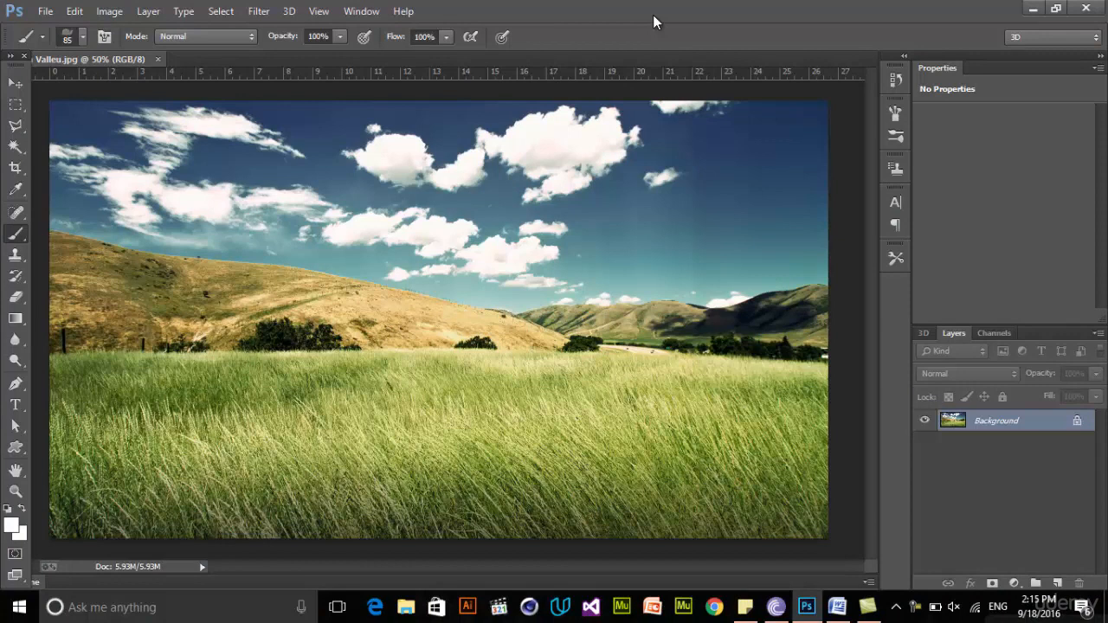
Convert the locked Background layer of the valley photo into a regular editable layer
left_click(14, 83)
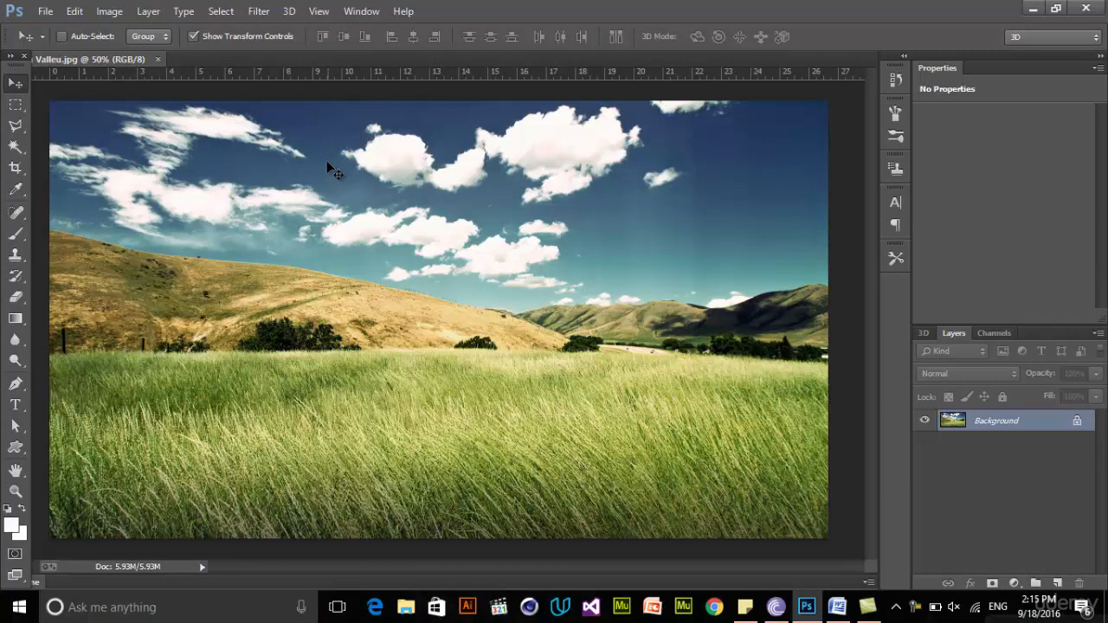
left_click(710, 196)
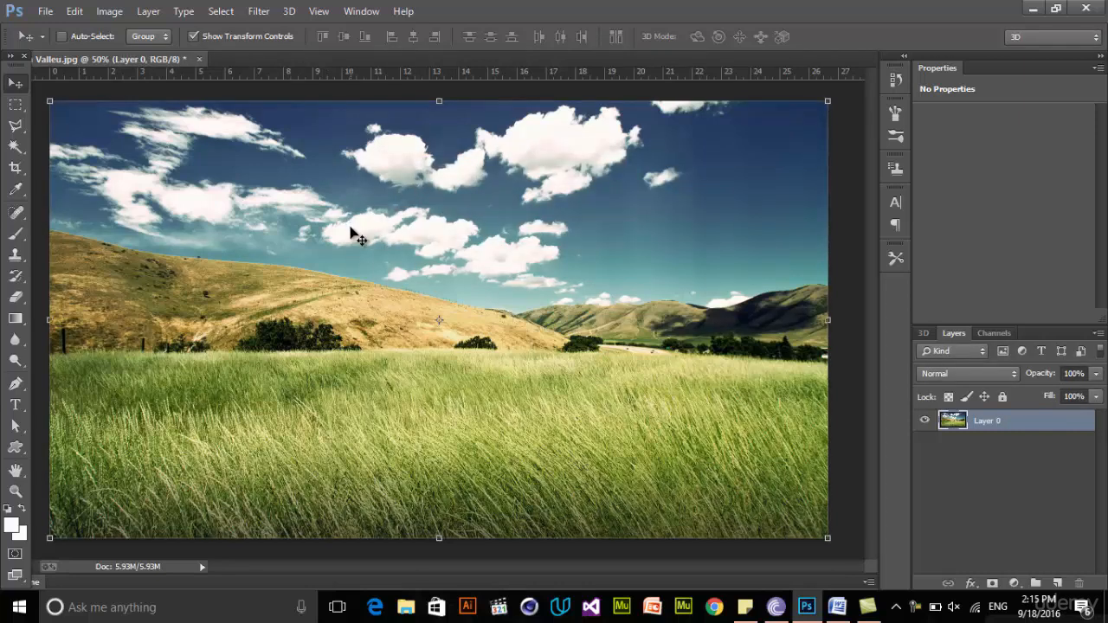
Open the Camera Raw filter on the layer and reposition its window so all adjustment controls fit on screen
left_click(259, 12)
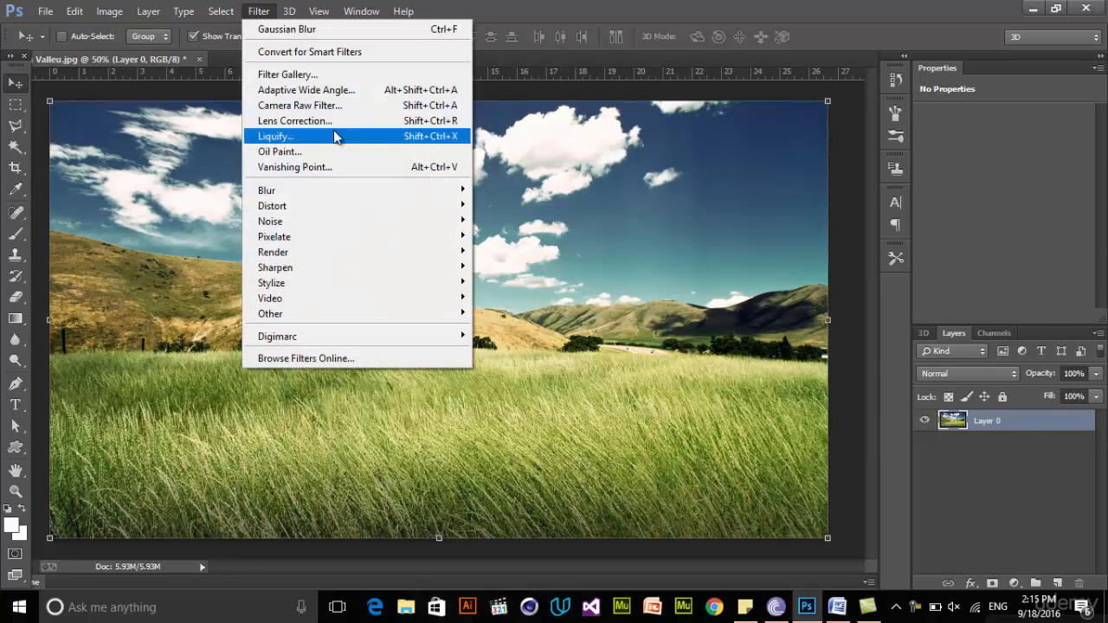
left_click(323, 108)
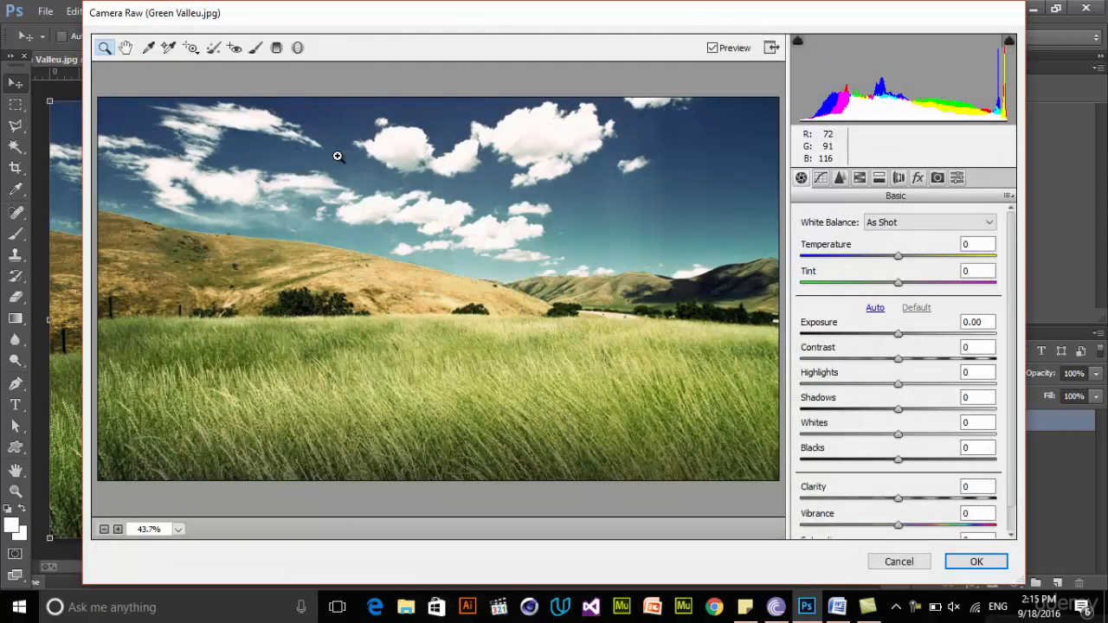
left_click_drag(505, 17, 491, 15)
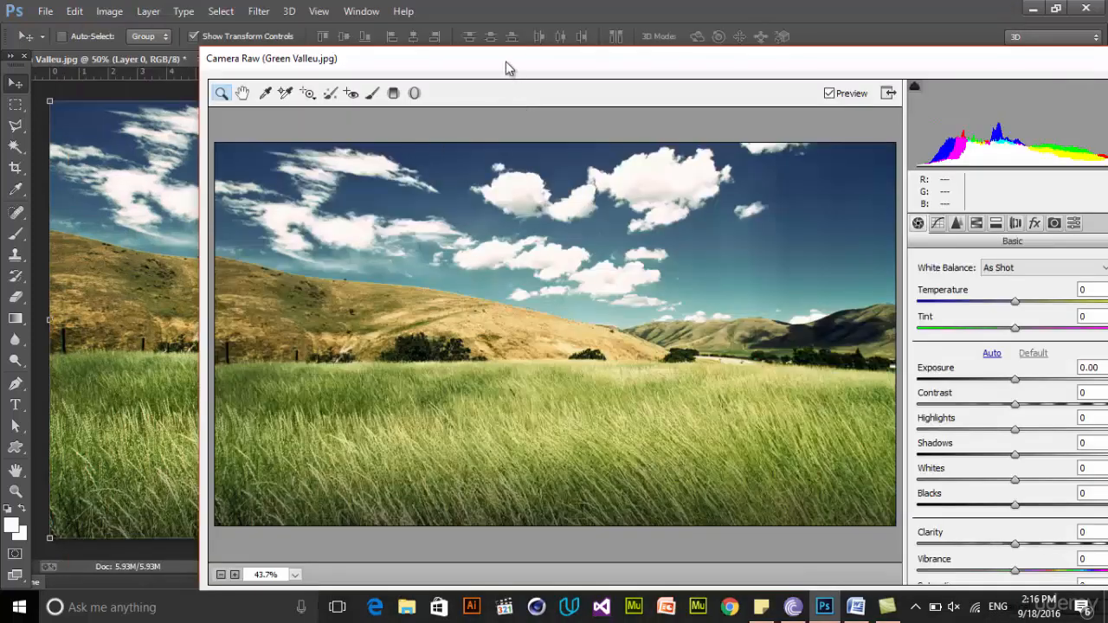
left_click_drag(507, 66, 357, 31)
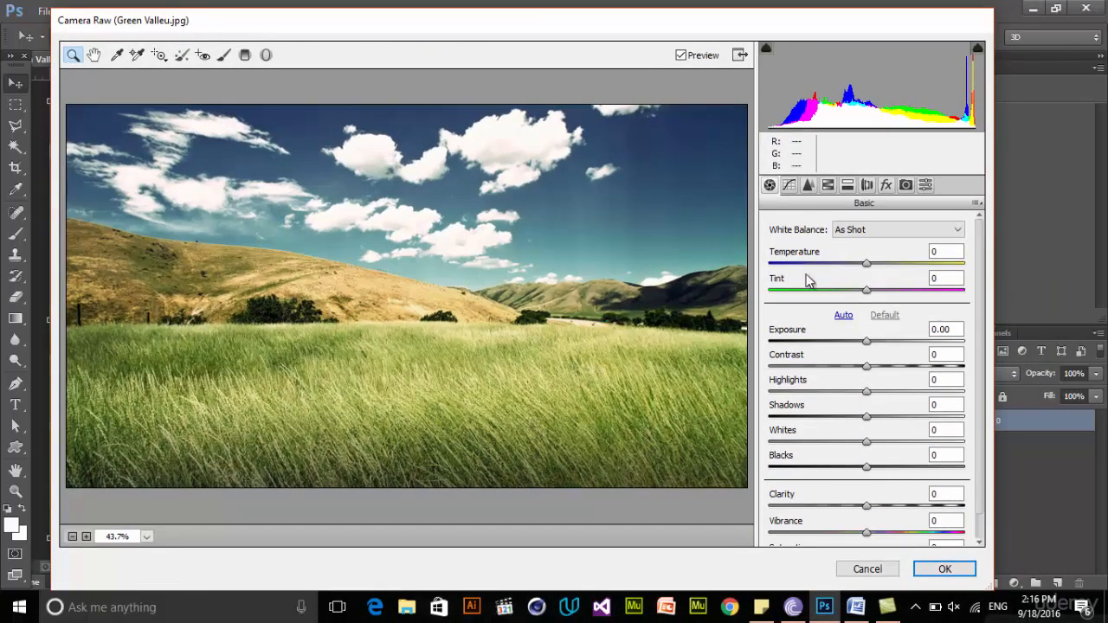
Set Temperature +42, Tint +25, Exposure -1.10, Contrast +68, Highlights -12, Shadows +85, Whites +58, Blacks -100 and Clarity +65 in the basic adjustments
left_click_drag(856, 276, 933, 371)
left_click(868, 395)
left_click_drag(870, 400, 949, 419)
left_click(866, 418)
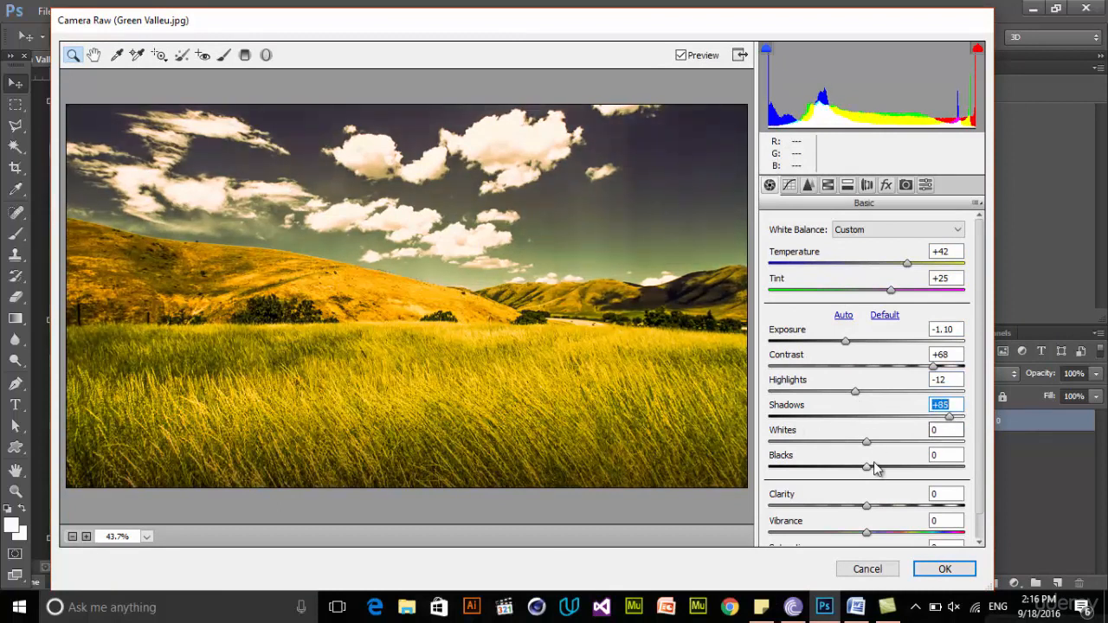
left_click_drag(868, 448, 767, 473)
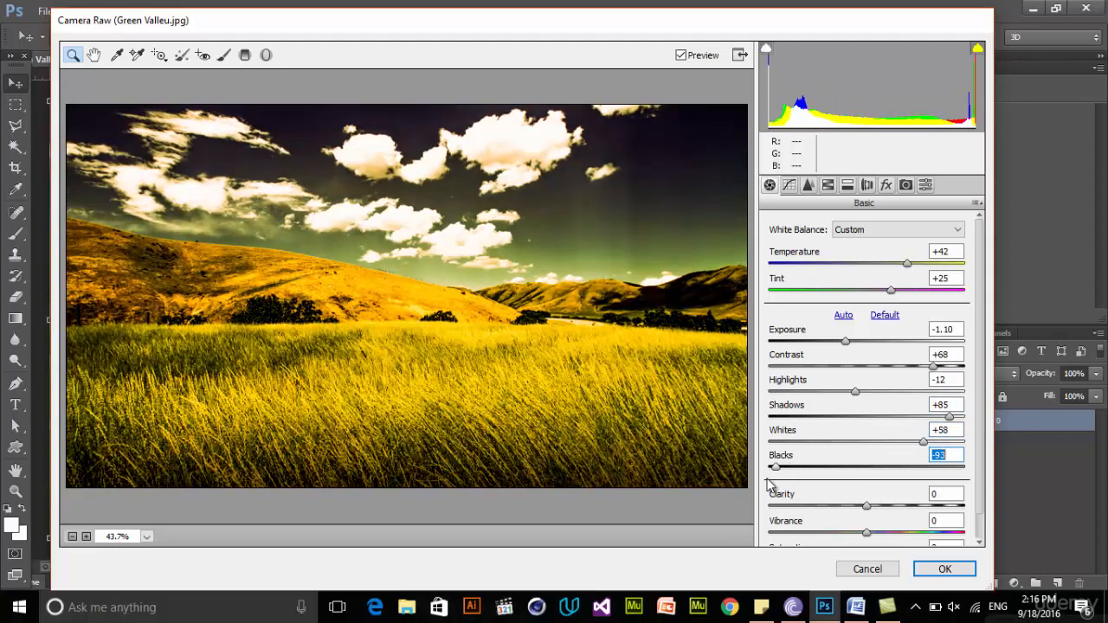
left_click_drag(865, 507, 940, 522)
Look through the Tone Curve, Detail, HSL / Grayscale, Split Toning, Lens Corrections and Effects settings of Camera Raw
left_click(789, 186)
left_click(808, 186)
left_click(789, 185)
left_click(808, 185)
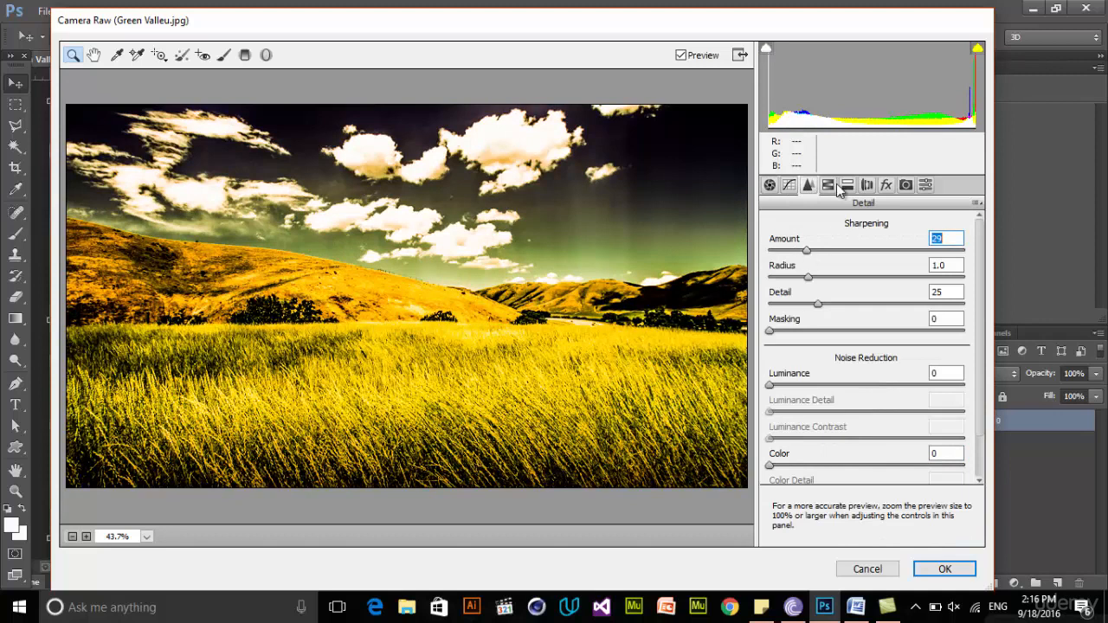
left_click(847, 187)
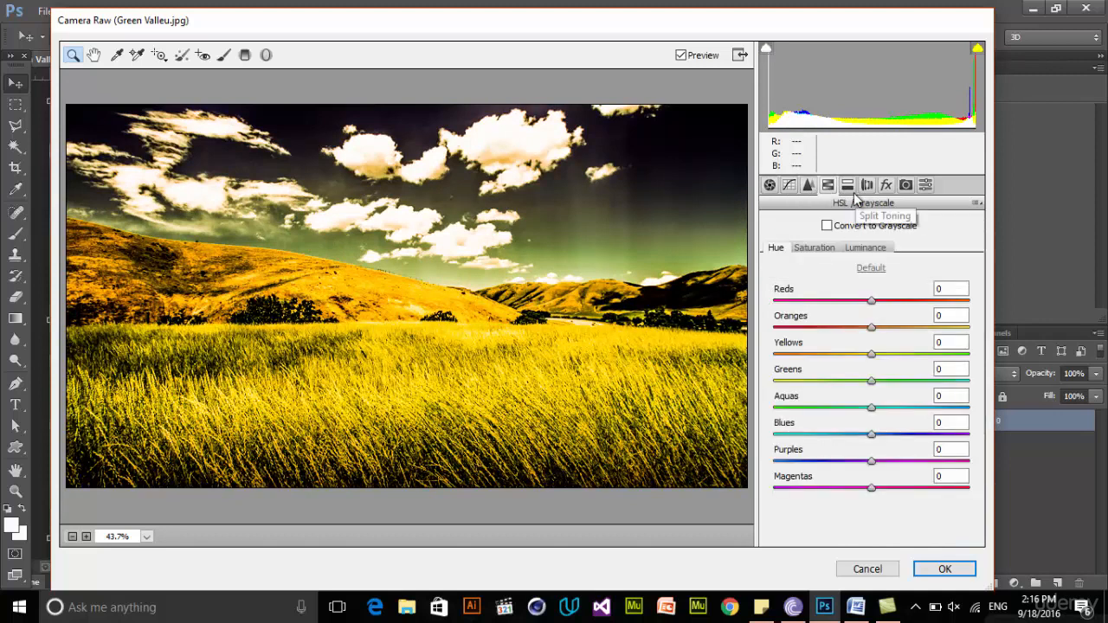
left_click(866, 186)
left_click(883, 188)
left_click(885, 185)
left_click(866, 185)
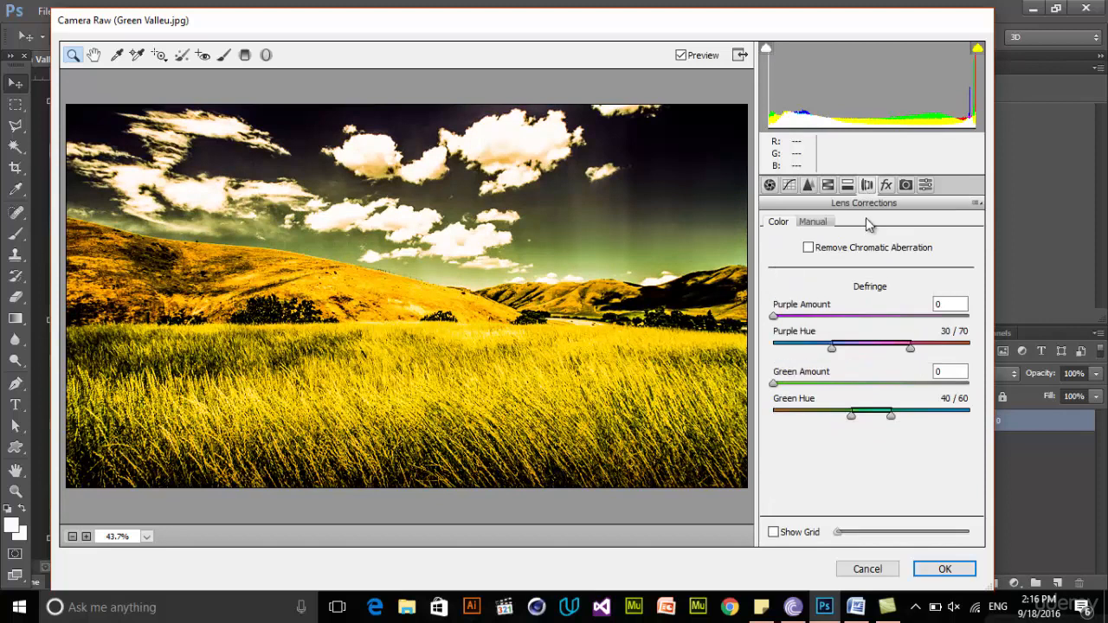
left_click(816, 223)
left_click(784, 220)
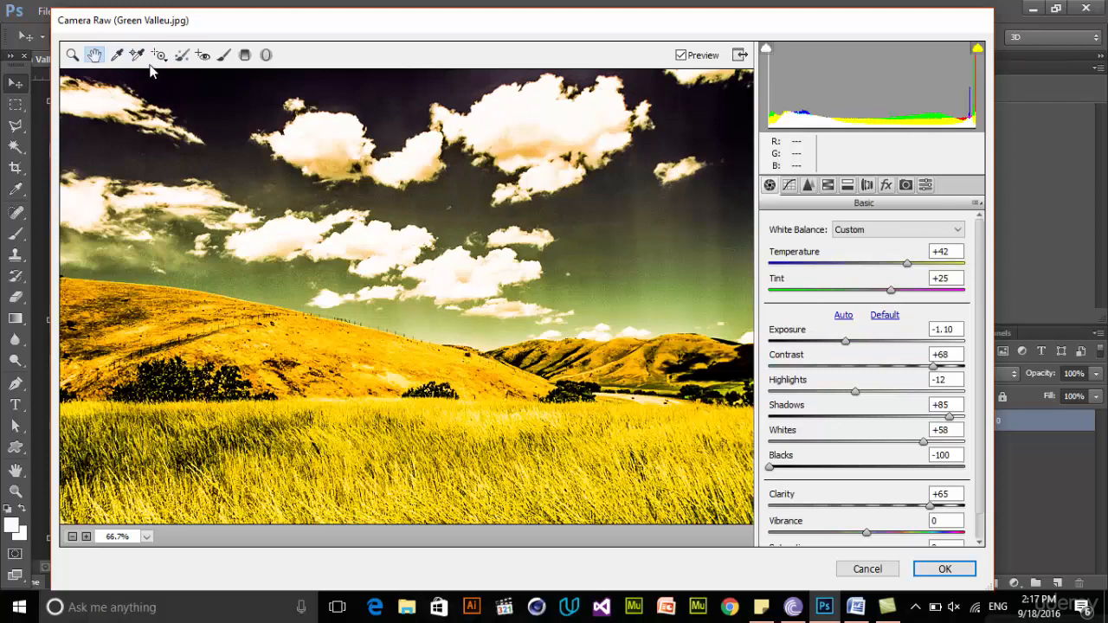
Try different white balance settings with the White Balance tool by sampling points in the clouds, sky and distant hills
left_click(117, 55)
left_click(303, 178)
left_click(321, 150)
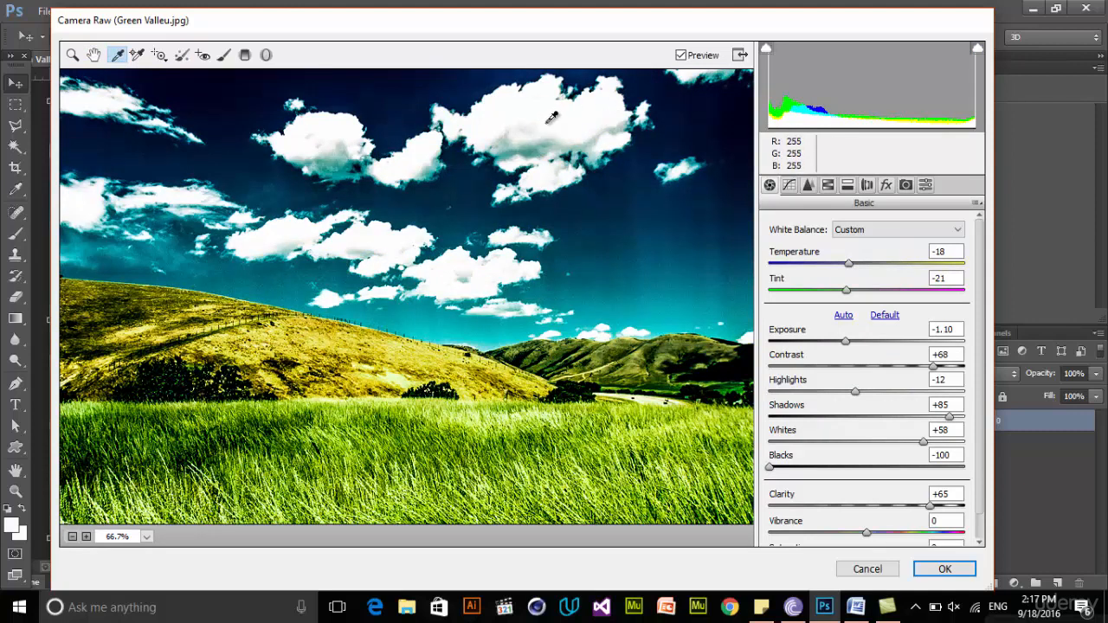
left_click(545, 122)
left_click(702, 361)
left_click(472, 227)
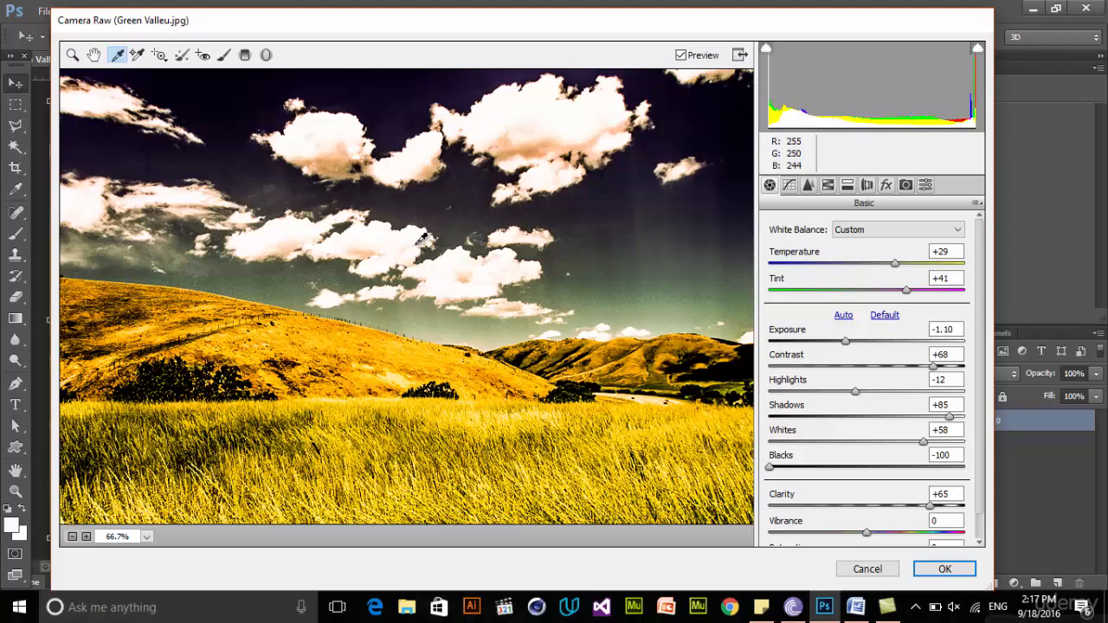
Darken the tones sampled around the lower clouds with the Targeted Adjustment tool
left_click(159, 57)
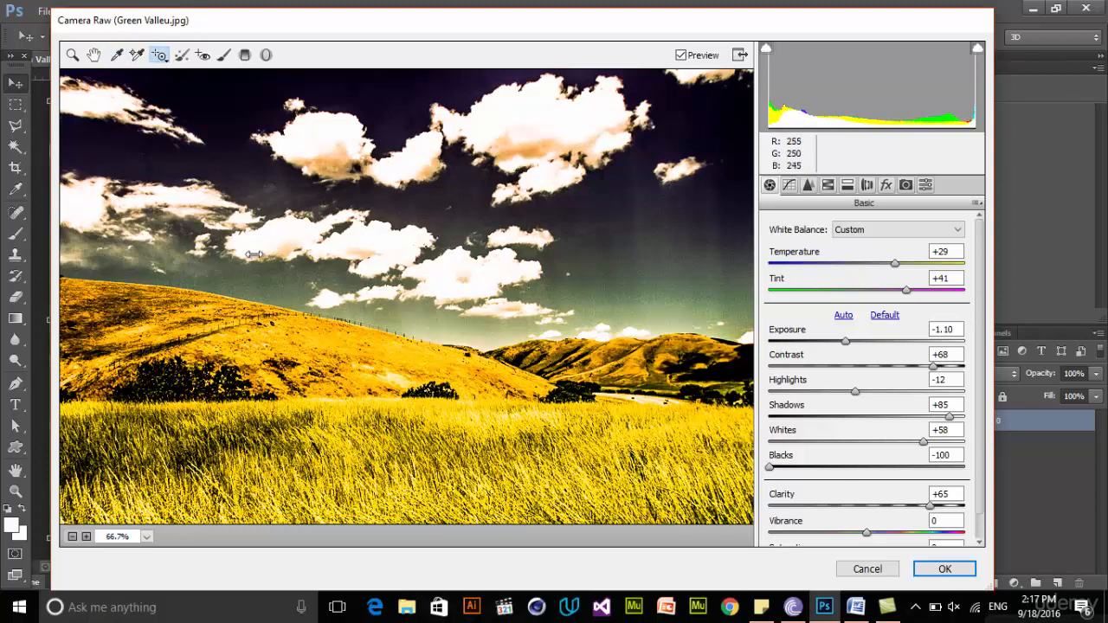
left_click_drag(337, 260, 245, 283)
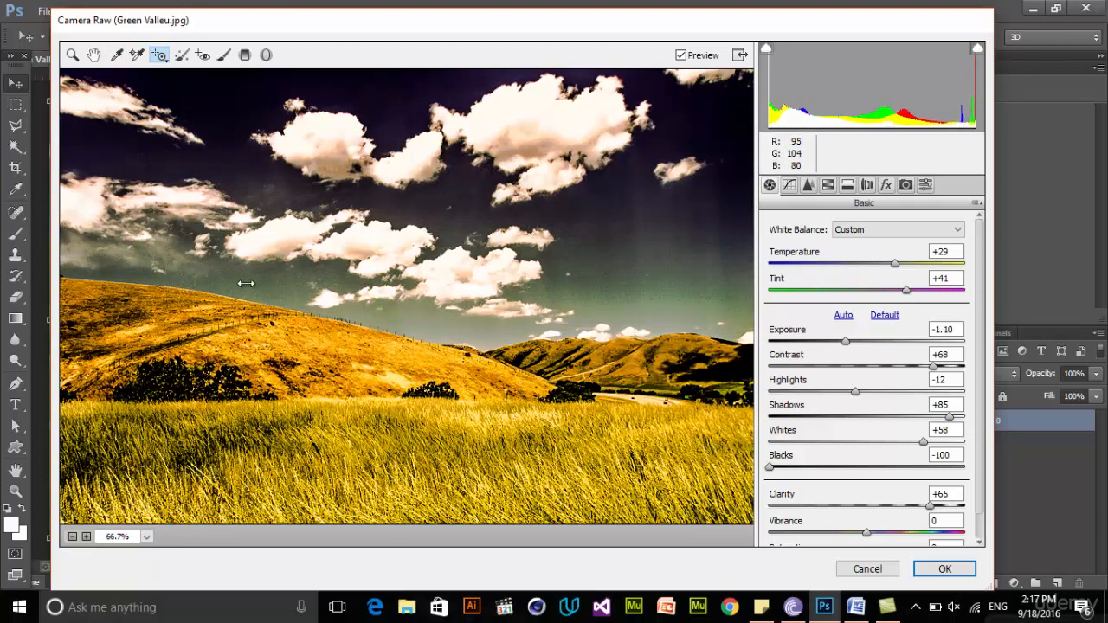
Heal several areas of the upper clouds with the Spot Removal tool at size 30, feather 100 and opacity 100
left_click(182, 55)
mouse_move(321, 146)
left_mouse_down()
mouse_move(277, 141)
mouse_move(310, 114)
mouse_move(322, 127)
mouse_move(276, 139)
left_mouse_up()
left_click_drag(426, 101, 325, 124)
left_click(403, 149)
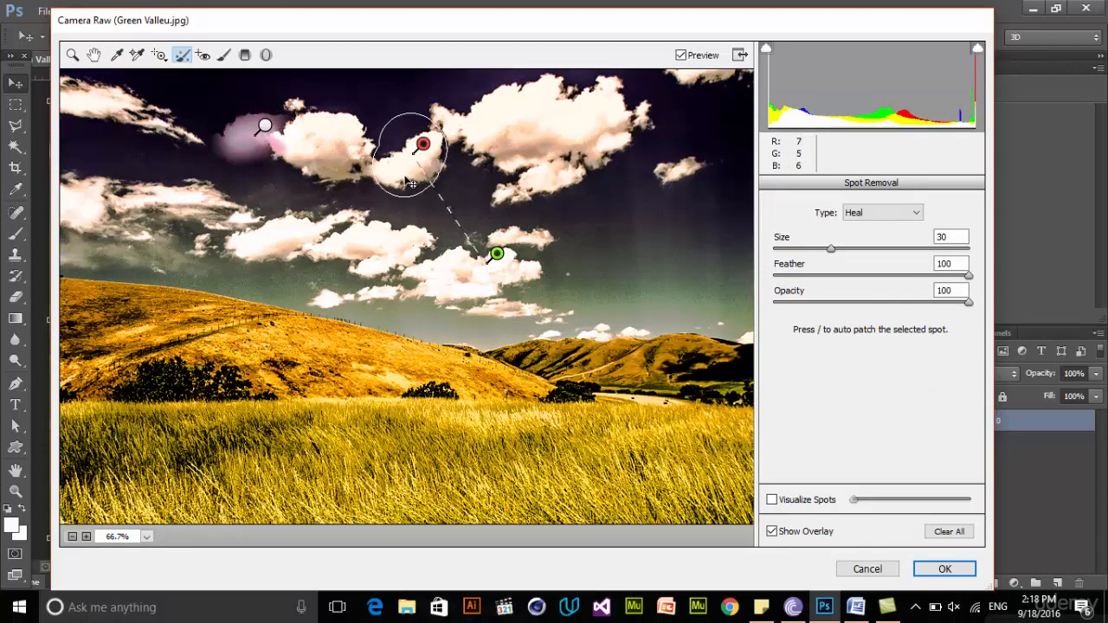
left_click(288, 154)
left_click(334, 127)
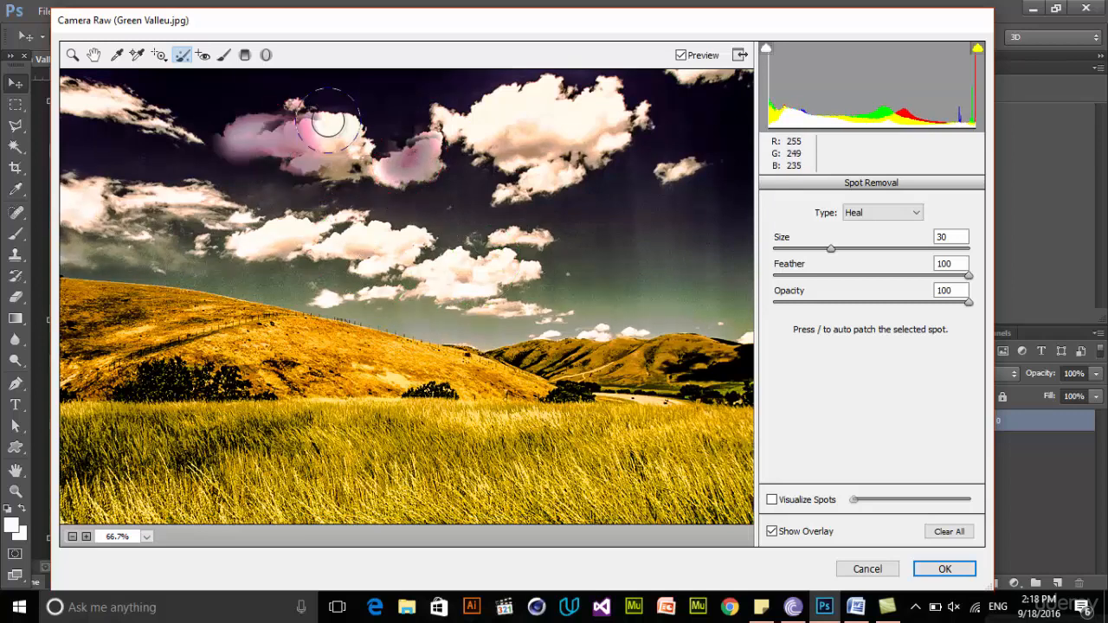
Add a graduated filter with exposure +0.50 diagonally across the sky and extend its end point to the distant hills
left_click(245, 55)
left_click_drag(173, 129, 369, 319)
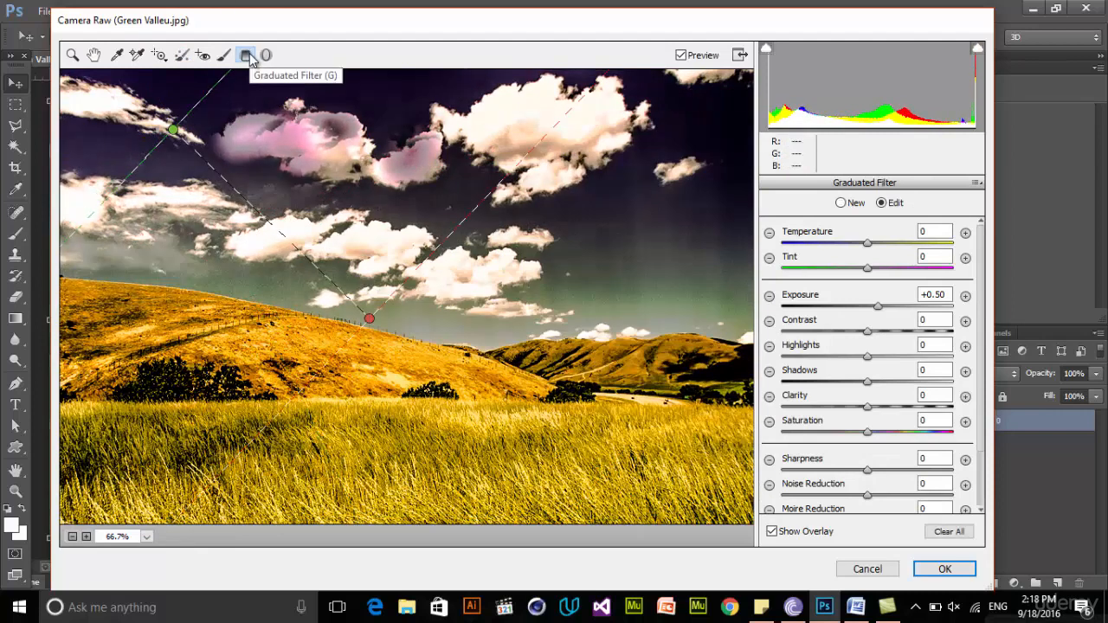
left_click_drag(173, 129, 225, 162)
left_click_drag(369, 318, 554, 372)
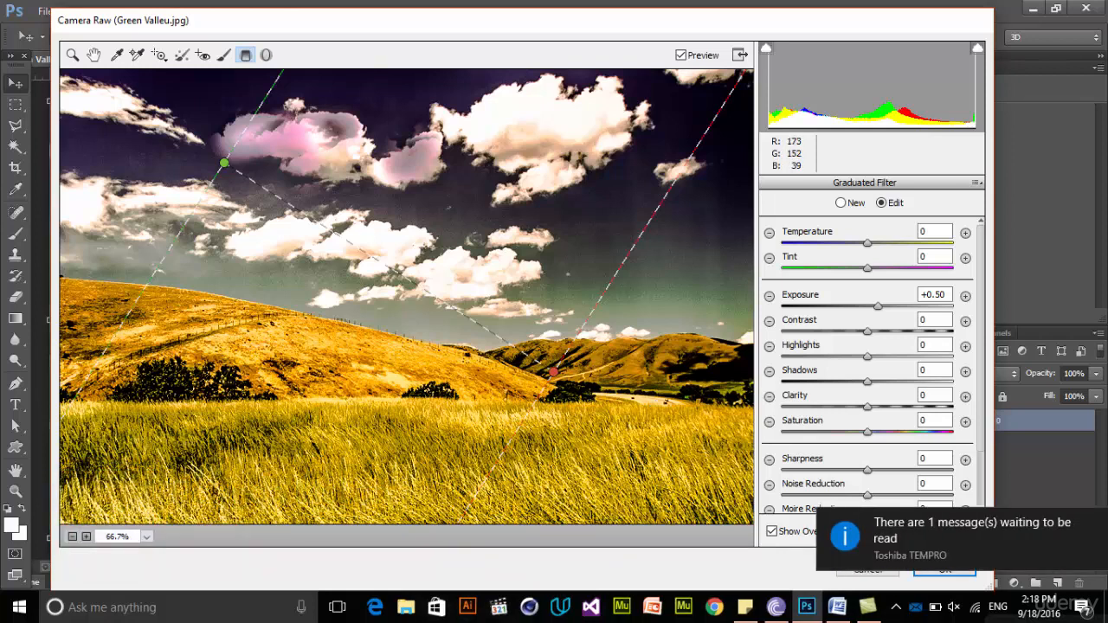
Dismiss the system notification and discard all Camera Raw adjustments
left_click(1097, 526)
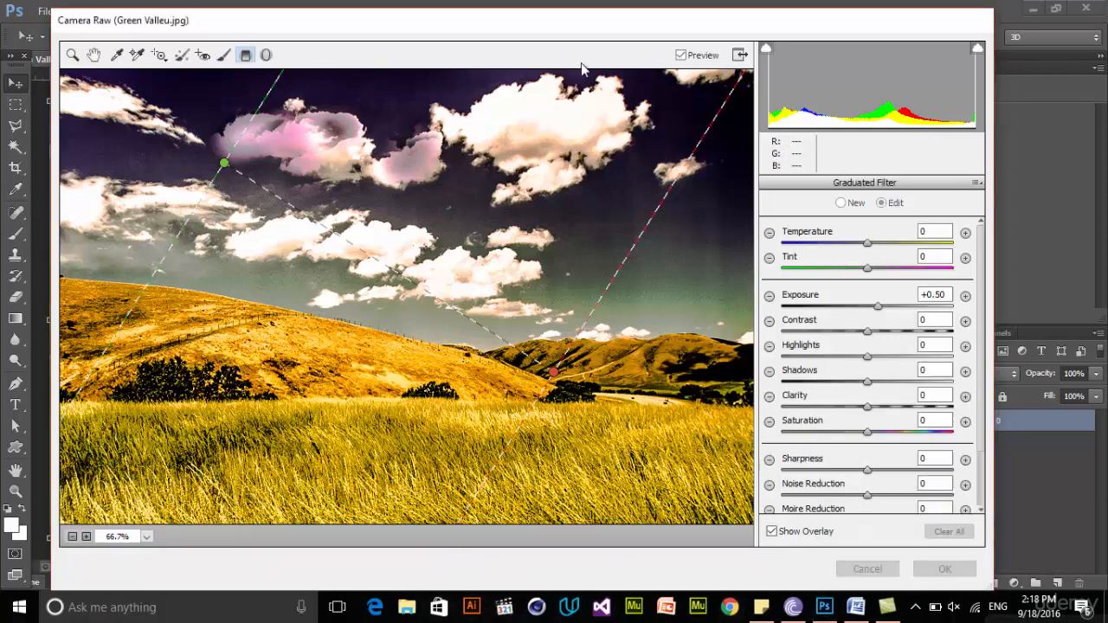
left_click(868, 569)
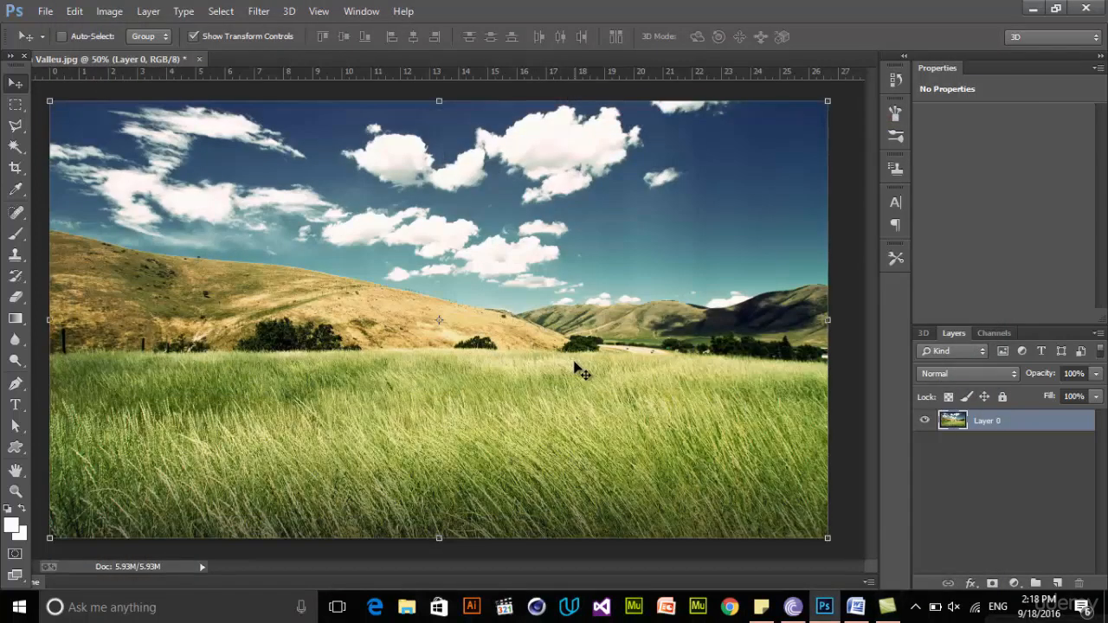